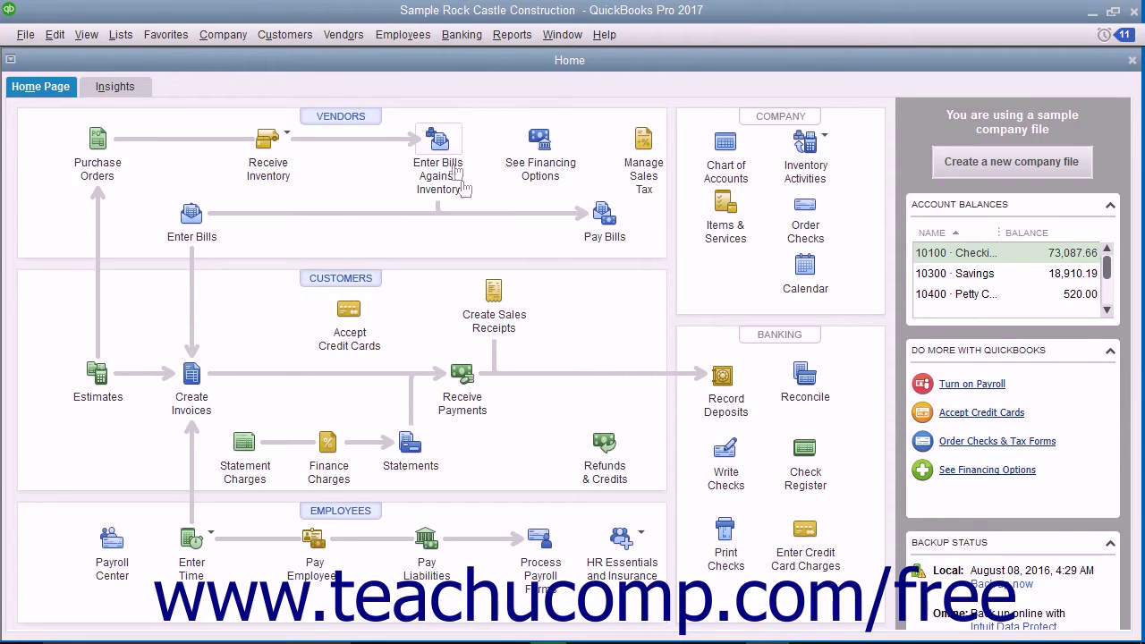
Begin reconciling 10100 · Checking with statement date 11/30/2021 and ending balance 55,641.39.
click(462, 34)
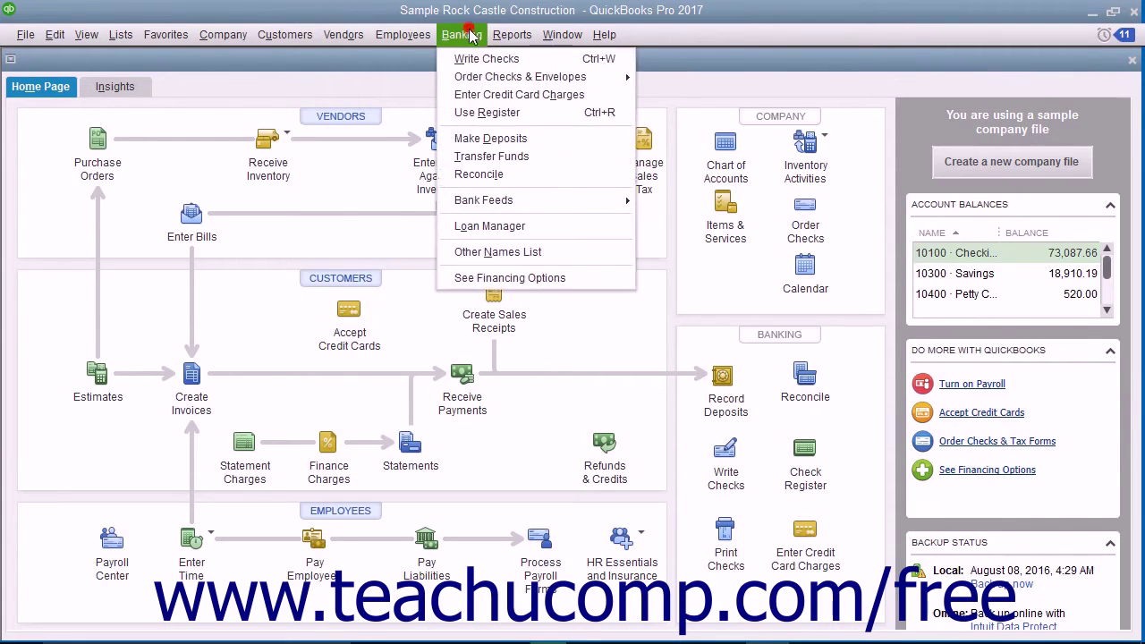
click(478, 176)
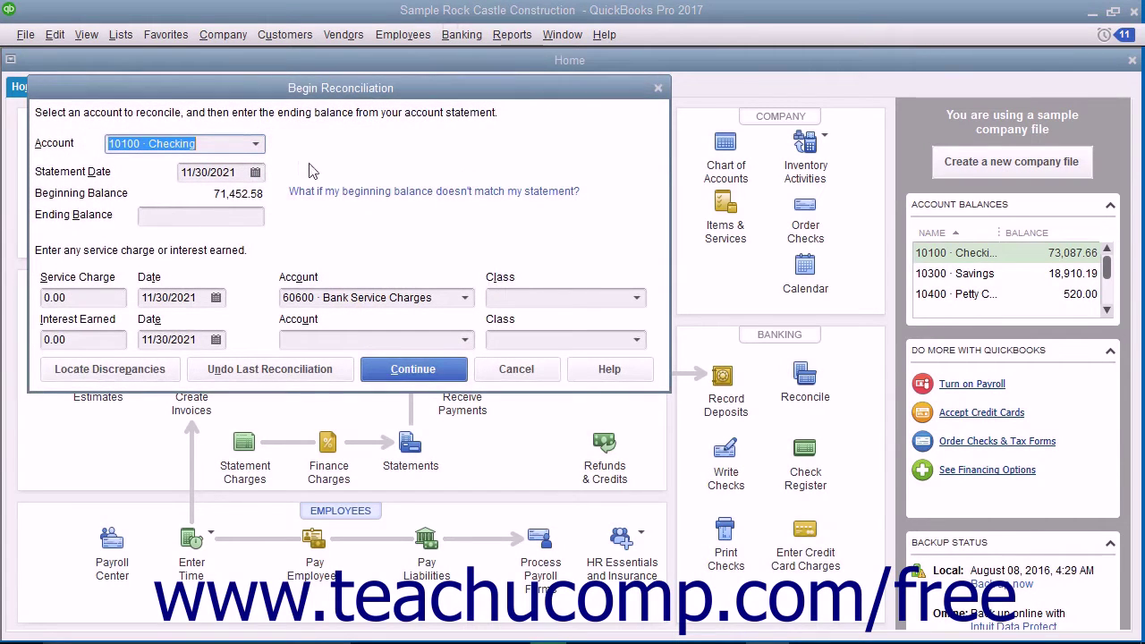
click(255, 149)
click(250, 173)
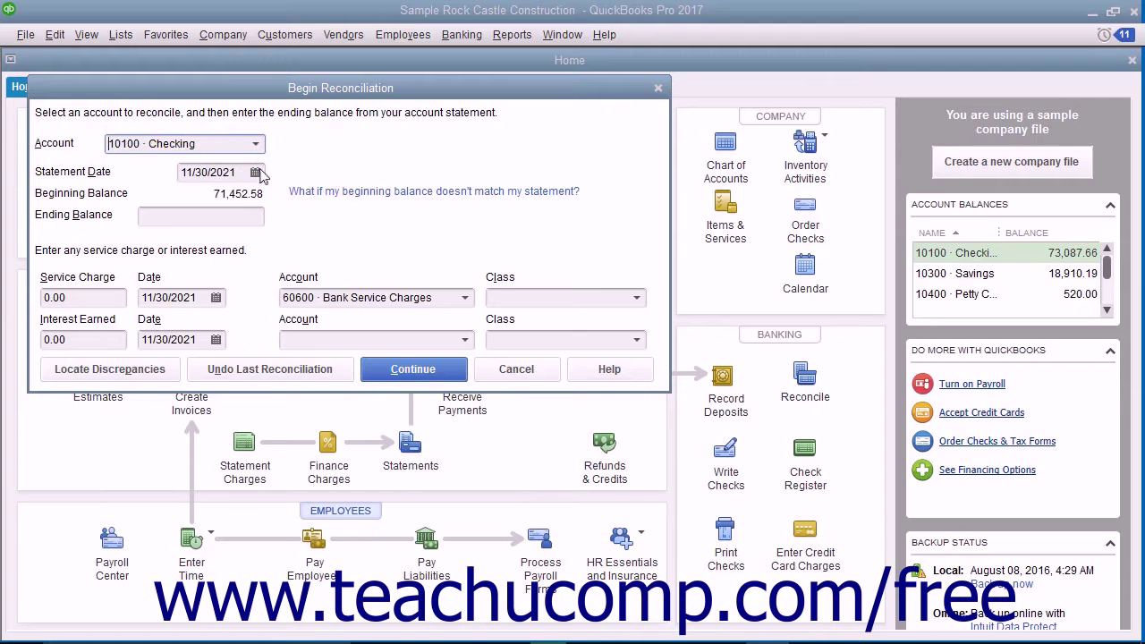
click(256, 173)
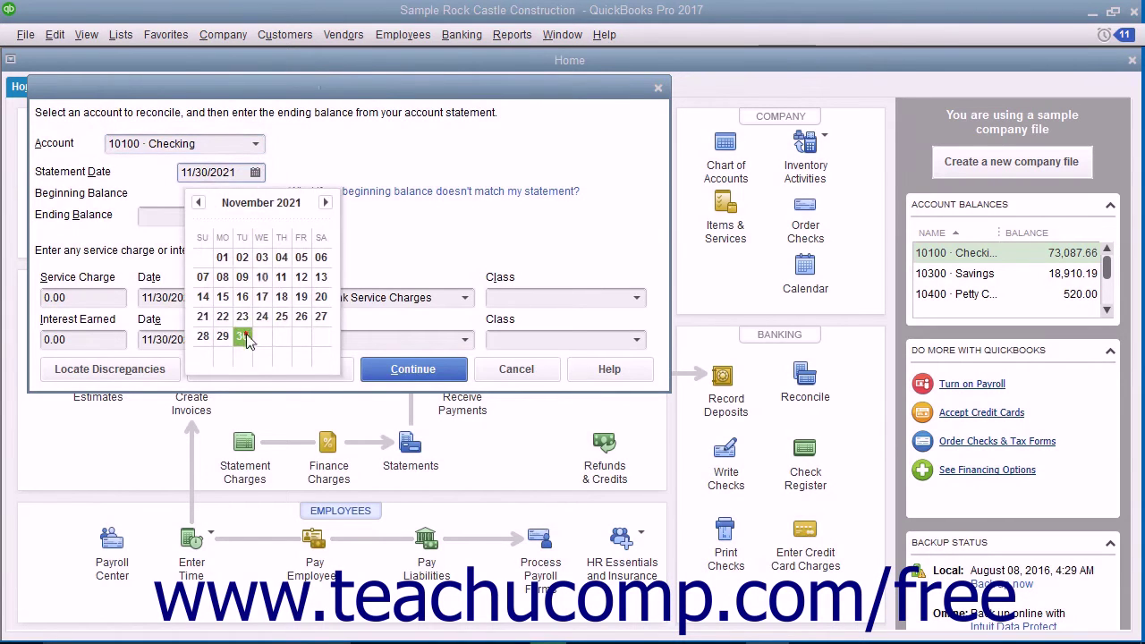
click(242, 336)
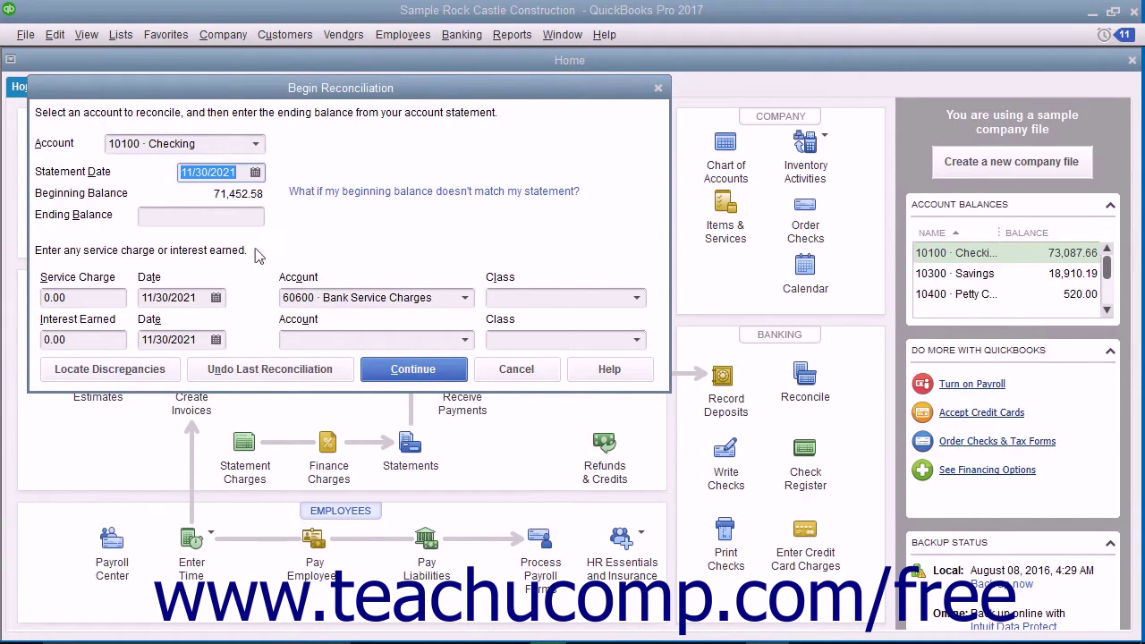
click(226, 215)
text(55641.39)
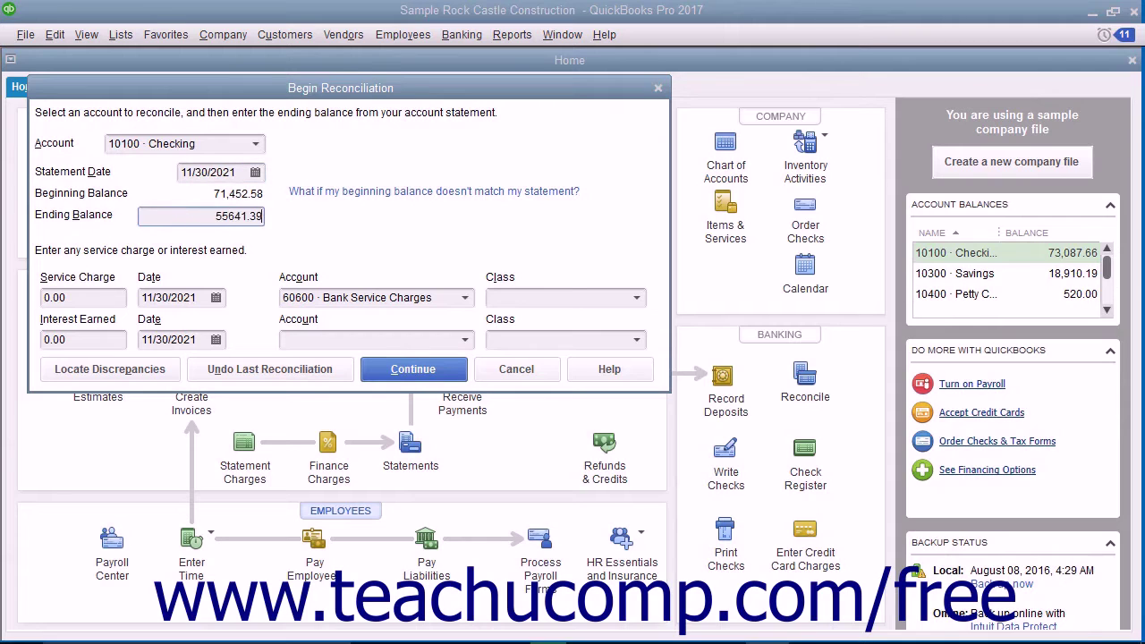
click(102, 295)
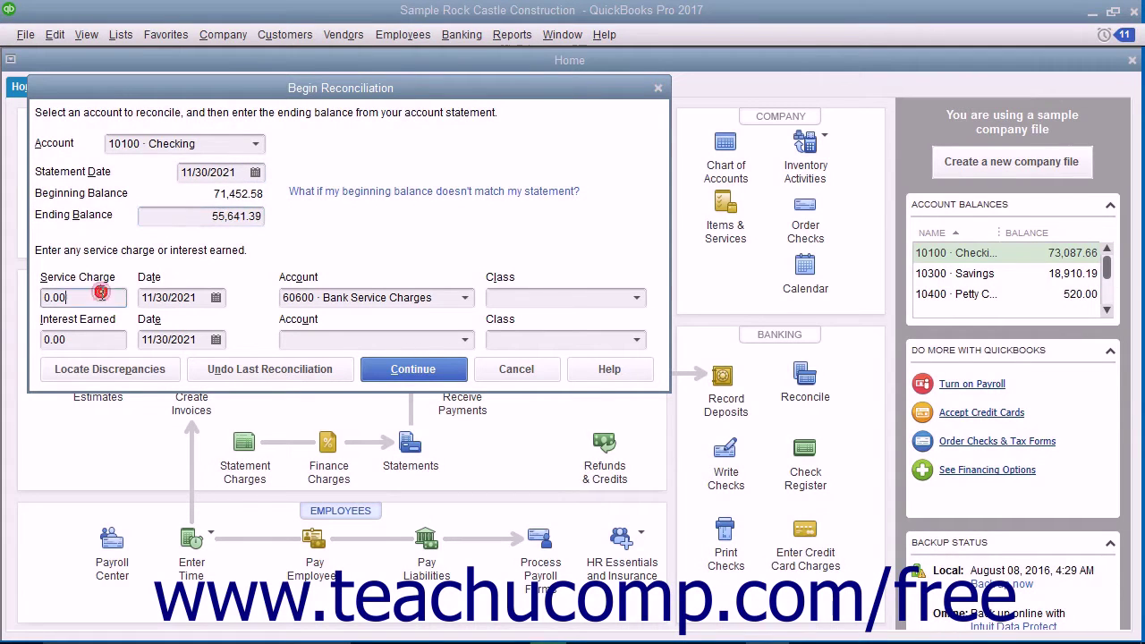
Keep Bank Service Charges as the service charge account, review interest earned, and open Locate Discrepancies.
click(465, 298)
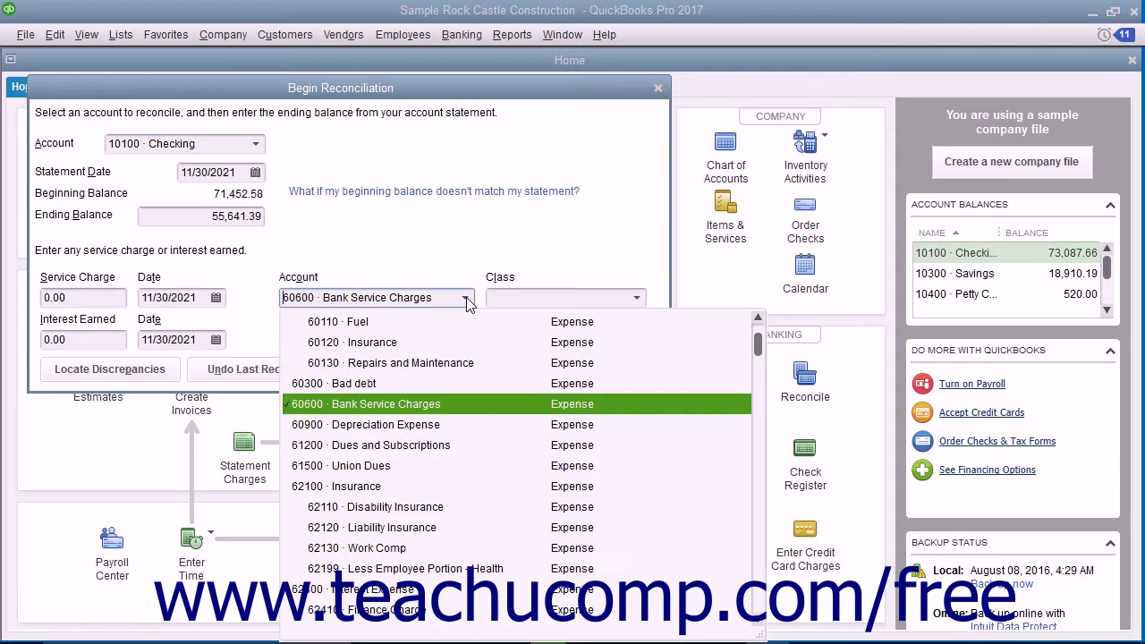
click(465, 298)
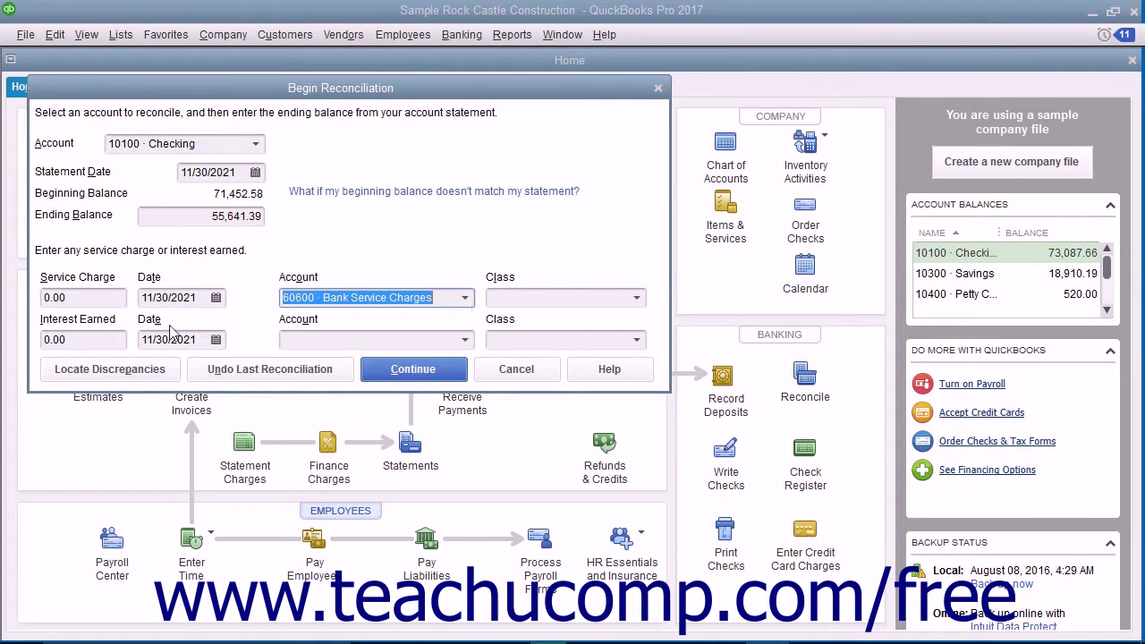
click(99, 339)
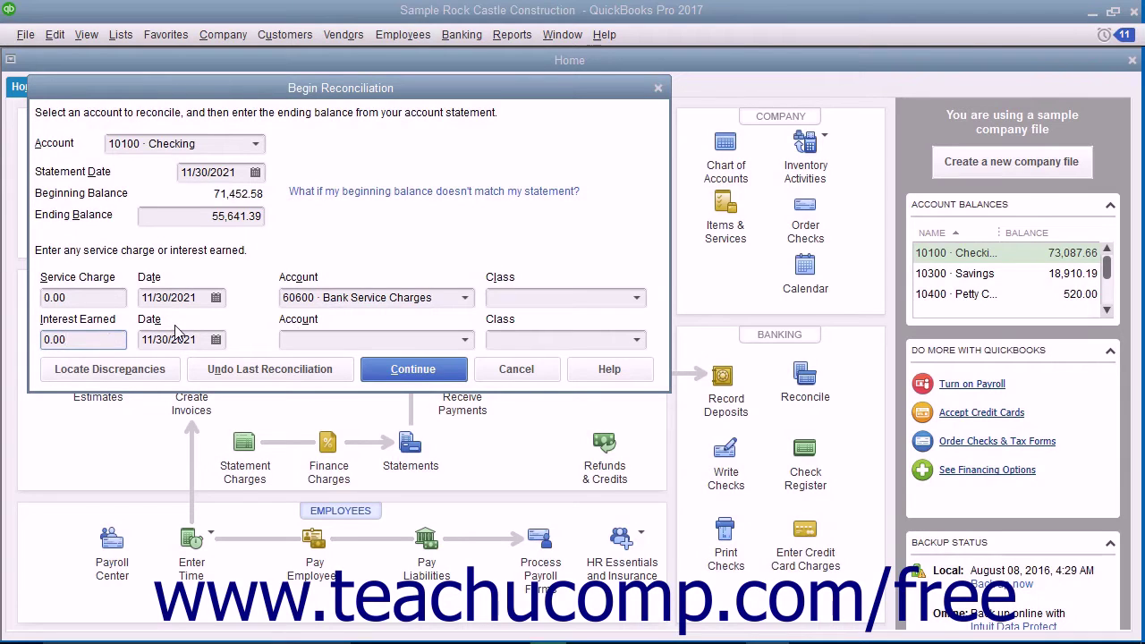
click(340, 332)
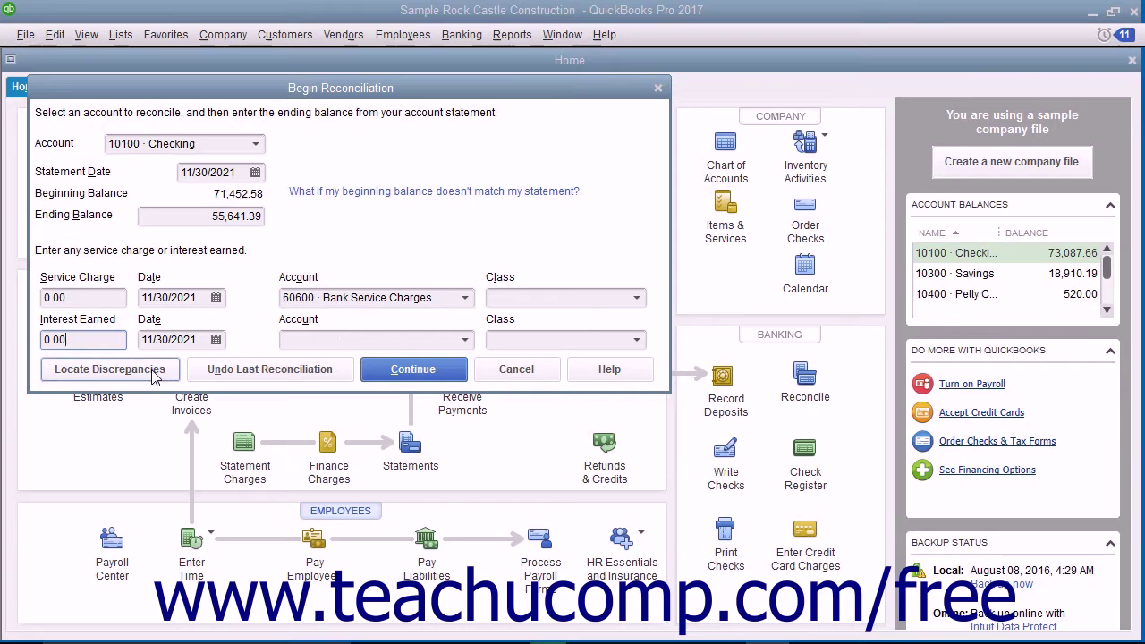
click(109, 368)
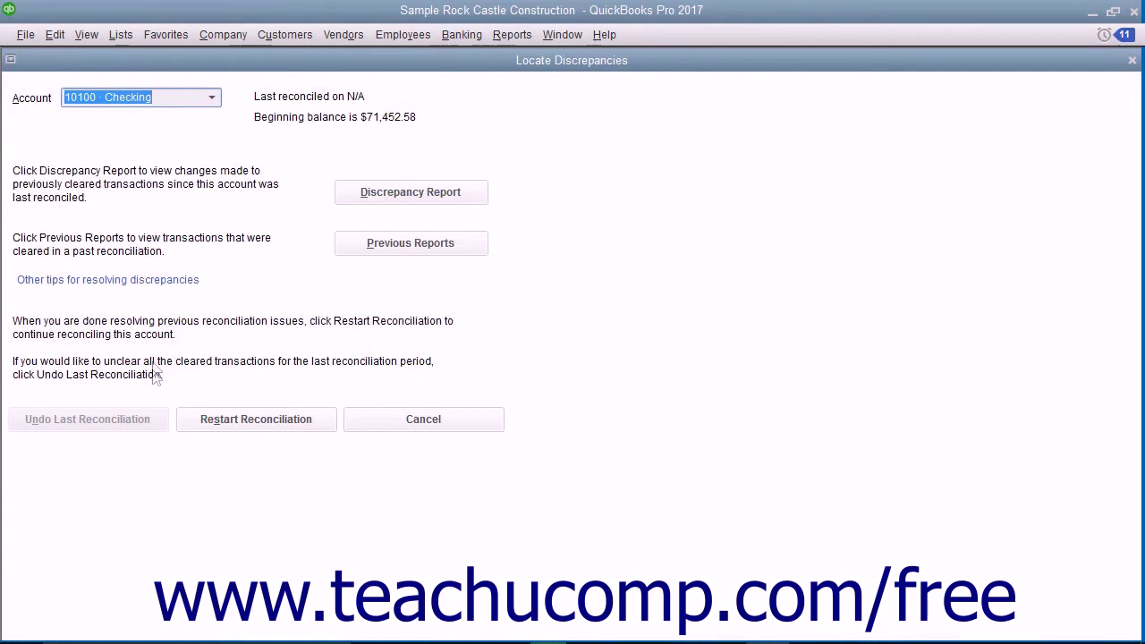
Check the Discrepancy Report and previous reconciliation reports for 10100 · Checking, then cancel.
click(348, 198)
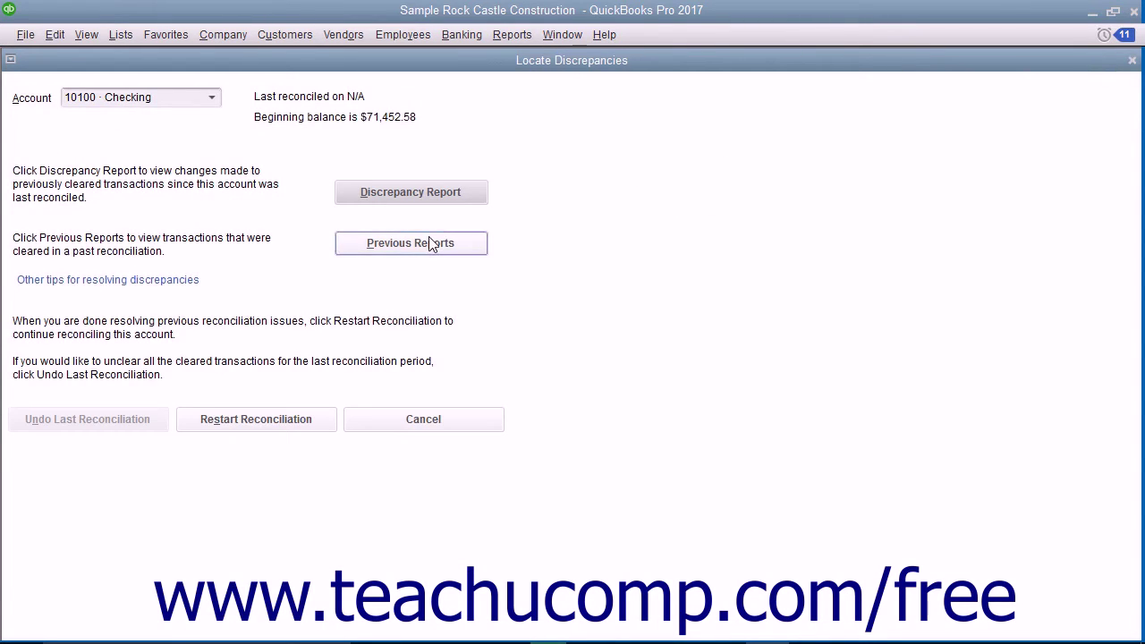
click(429, 240)
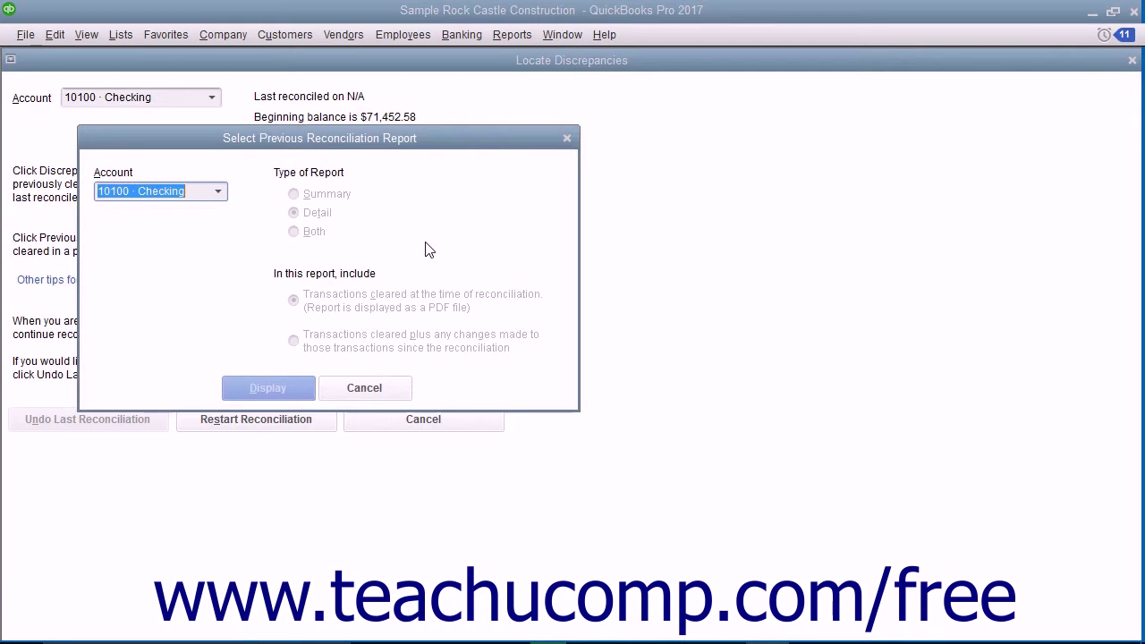
click(386, 395)
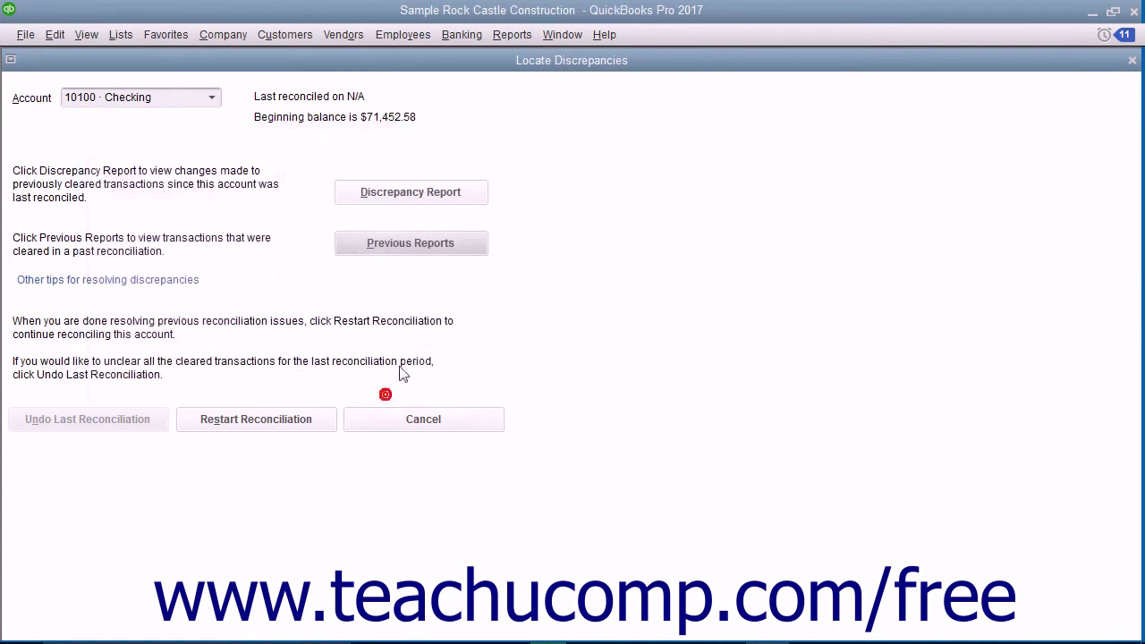
click(106, 437)
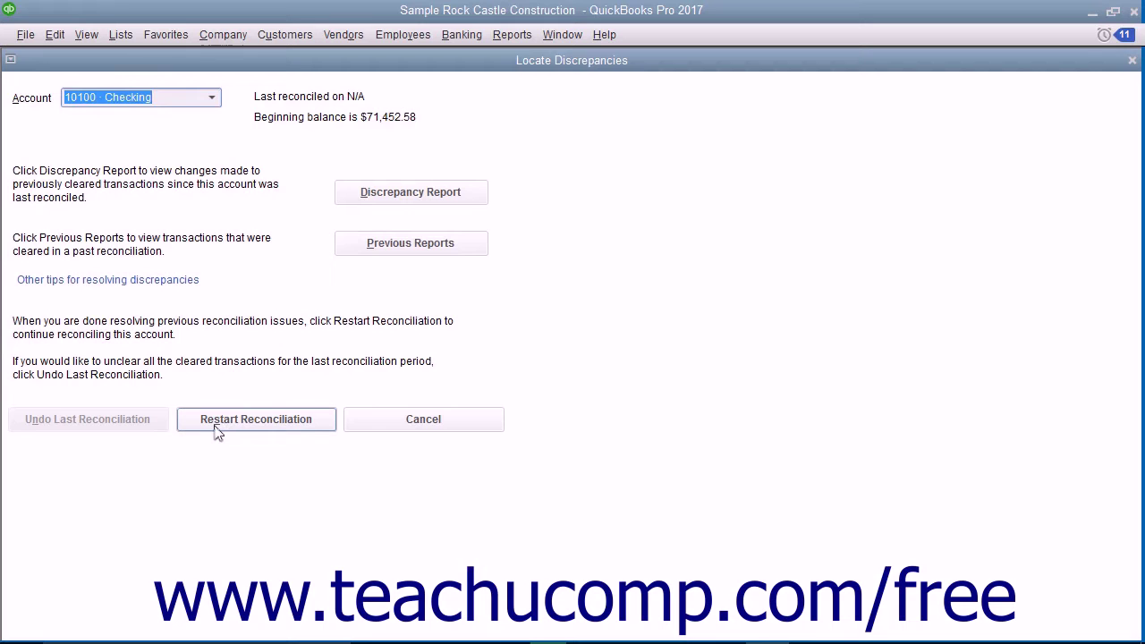
Restart the 11/30/2021 reconciliation and continue into the Reconcile – Checking window.
click(215, 421)
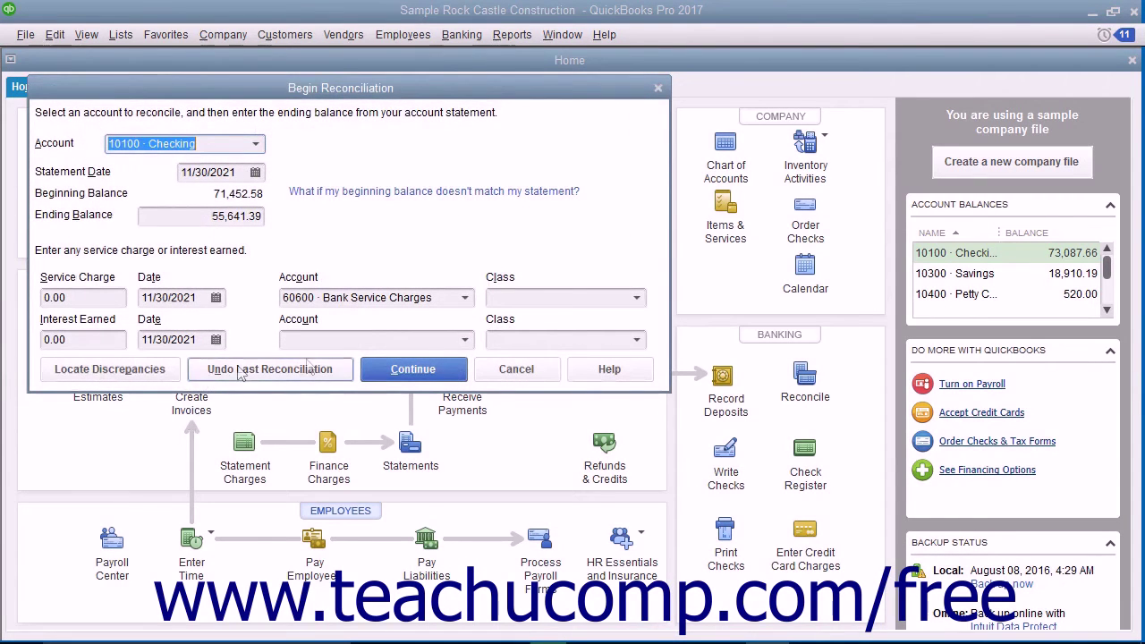
click(397, 374)
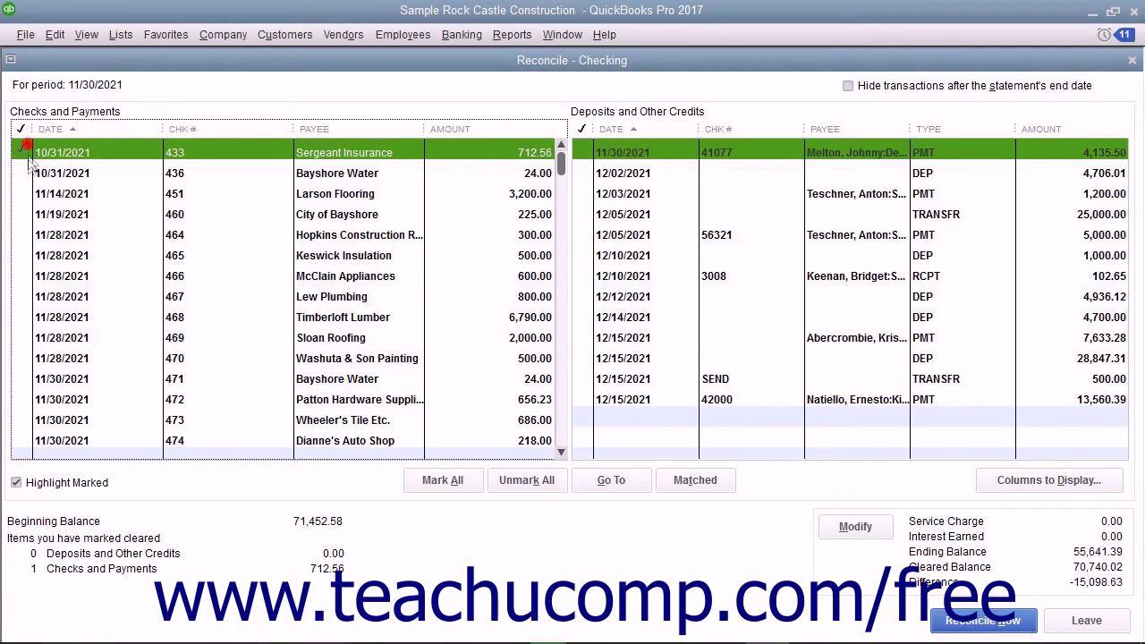
Mark checks 433, 436, 451, 460 and 464 through 468 as cleared.
click(30, 152)
click(28, 173)
click(25, 194)
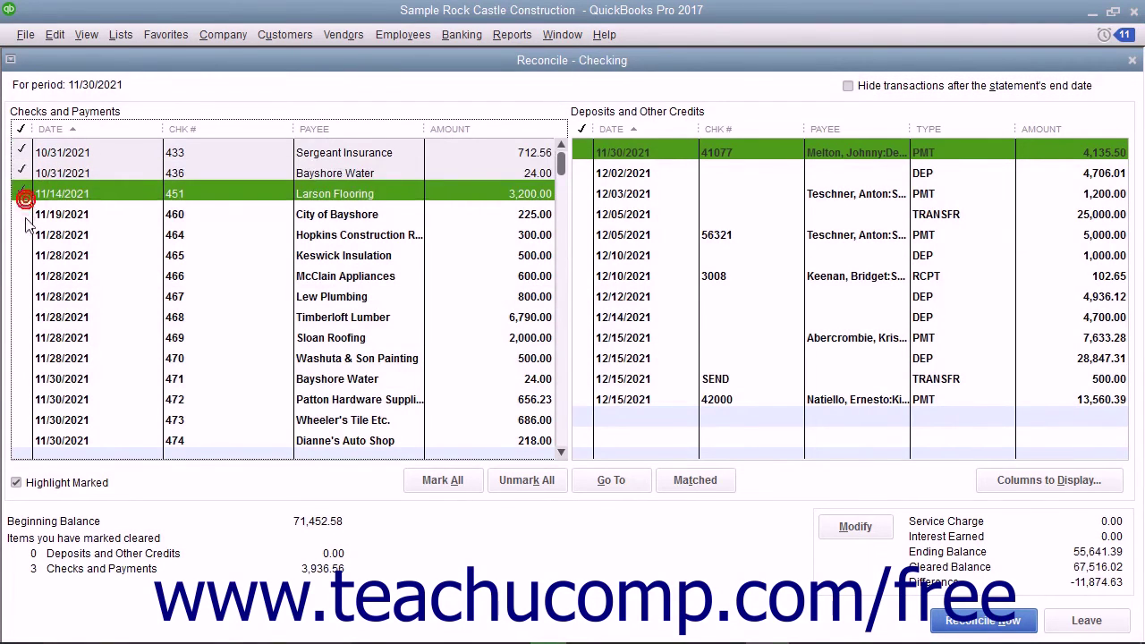
click(24, 235)
click(24, 255)
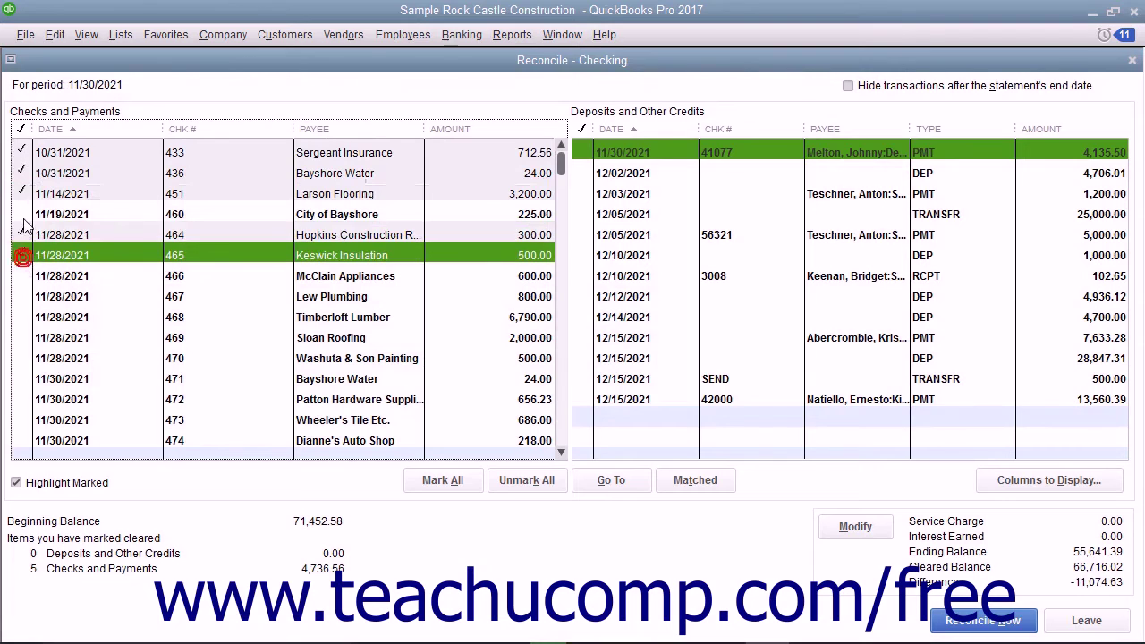
click(23, 214)
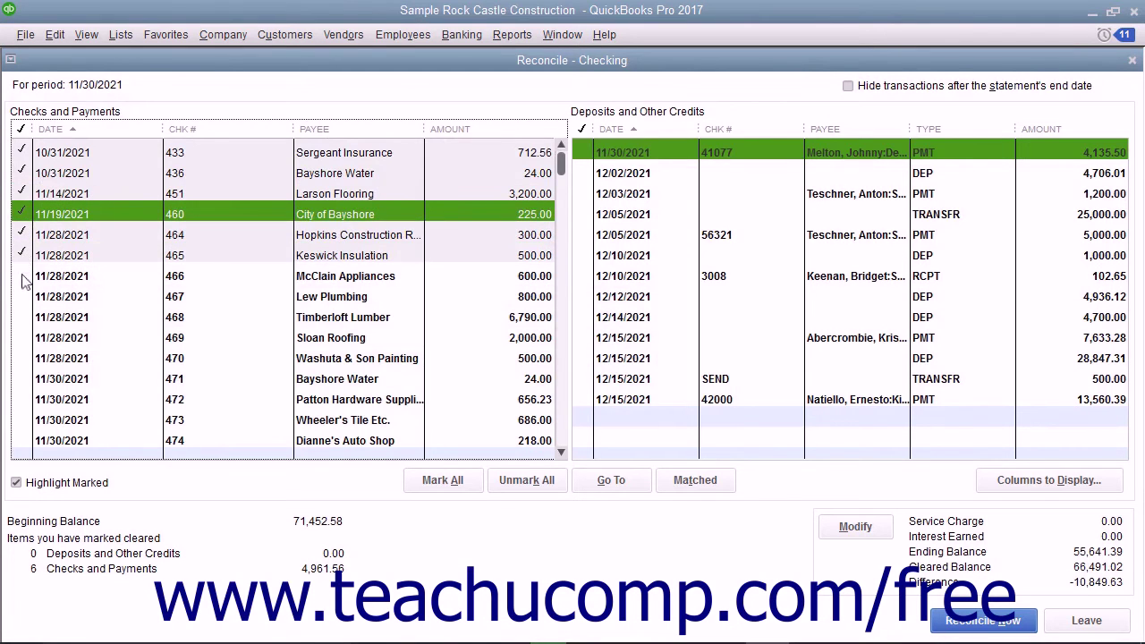
click(24, 276)
click(22, 296)
click(20, 316)
Clear checks 469–475 and deposit 41077 for a 0.00 difference, then reconcile now.
click(22, 337)
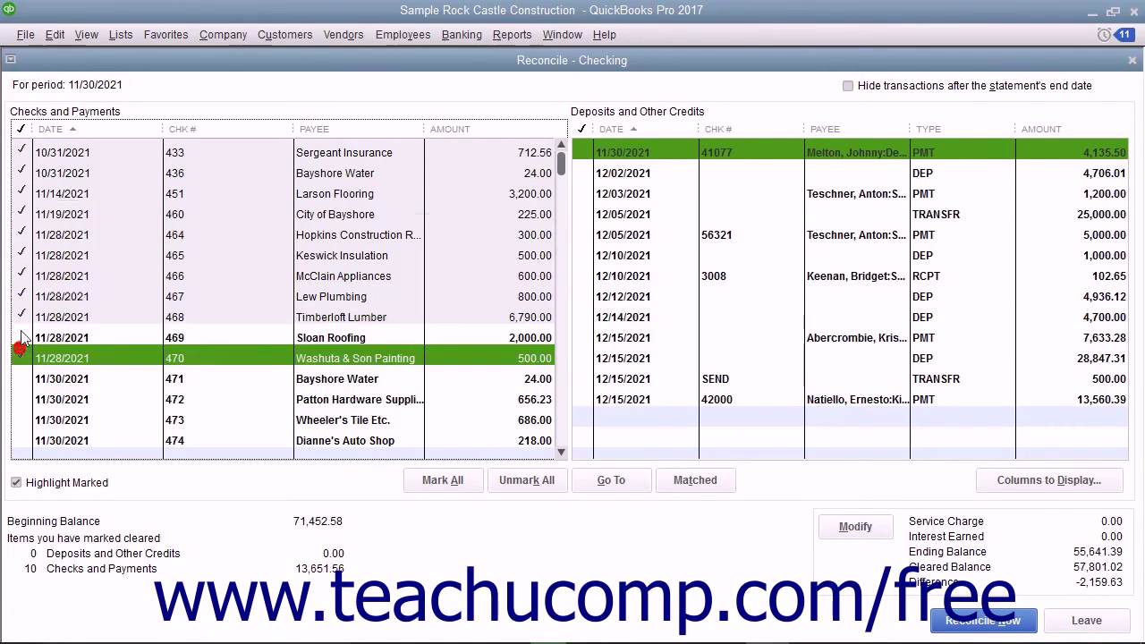
click(21, 358)
click(20, 378)
click(20, 399)
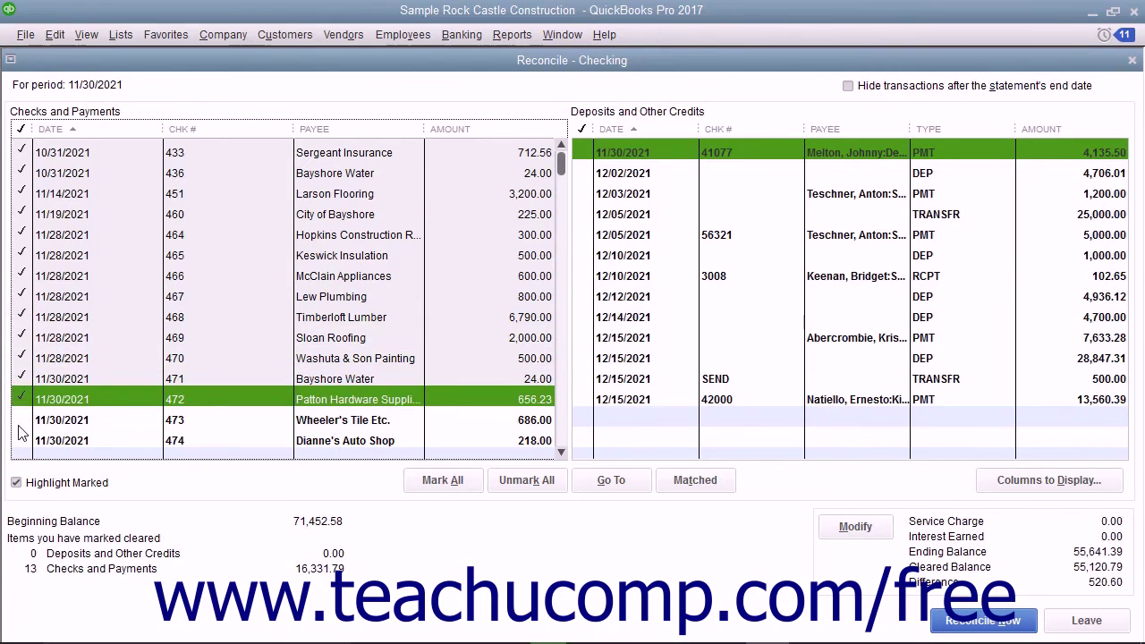
click(18, 440)
click(20, 417)
scroll(28, 410, down, 2)
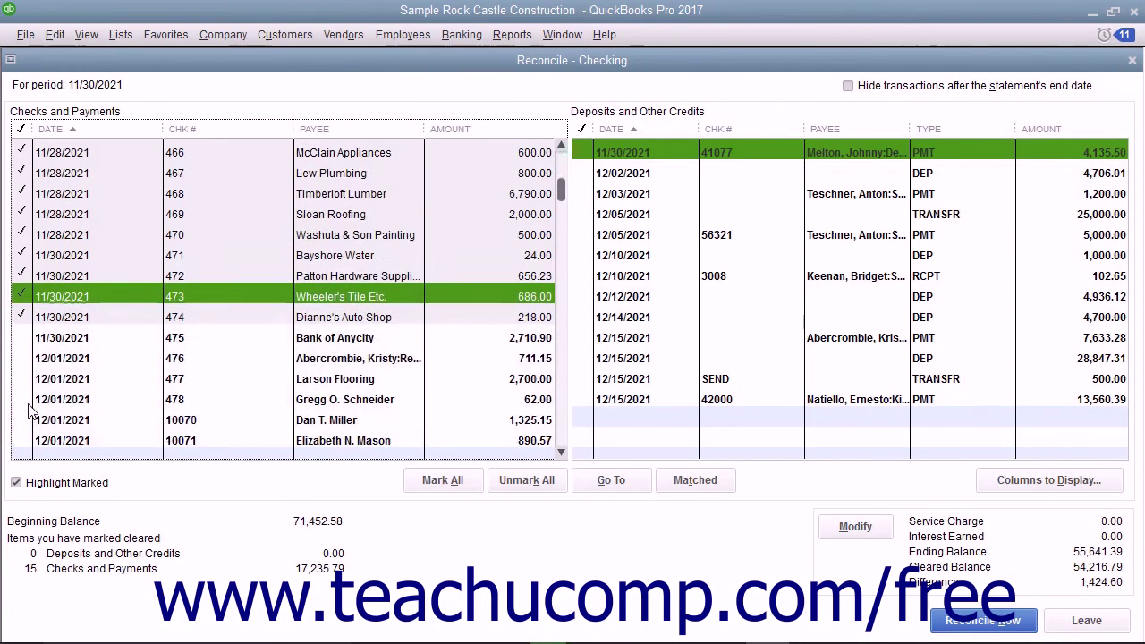
click(23, 338)
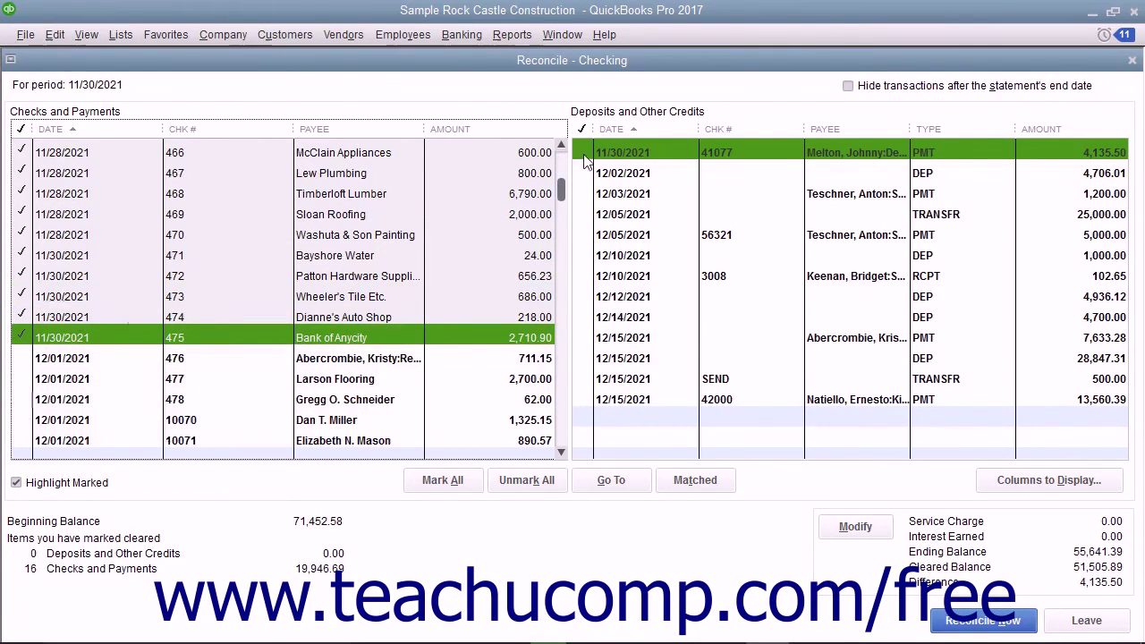
click(582, 154)
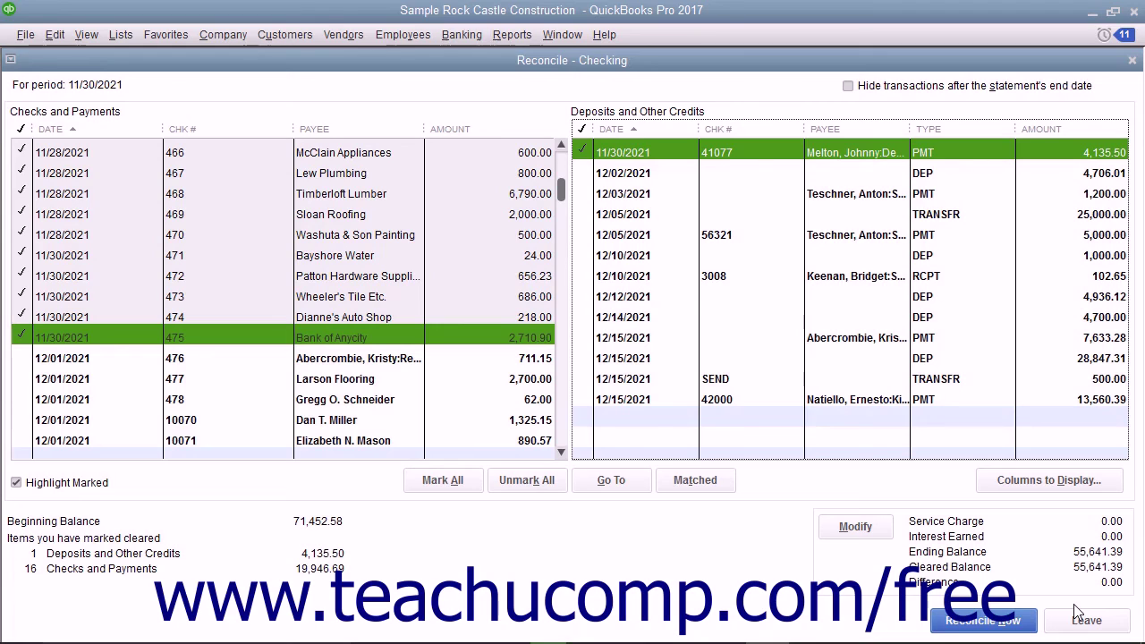
click(1030, 627)
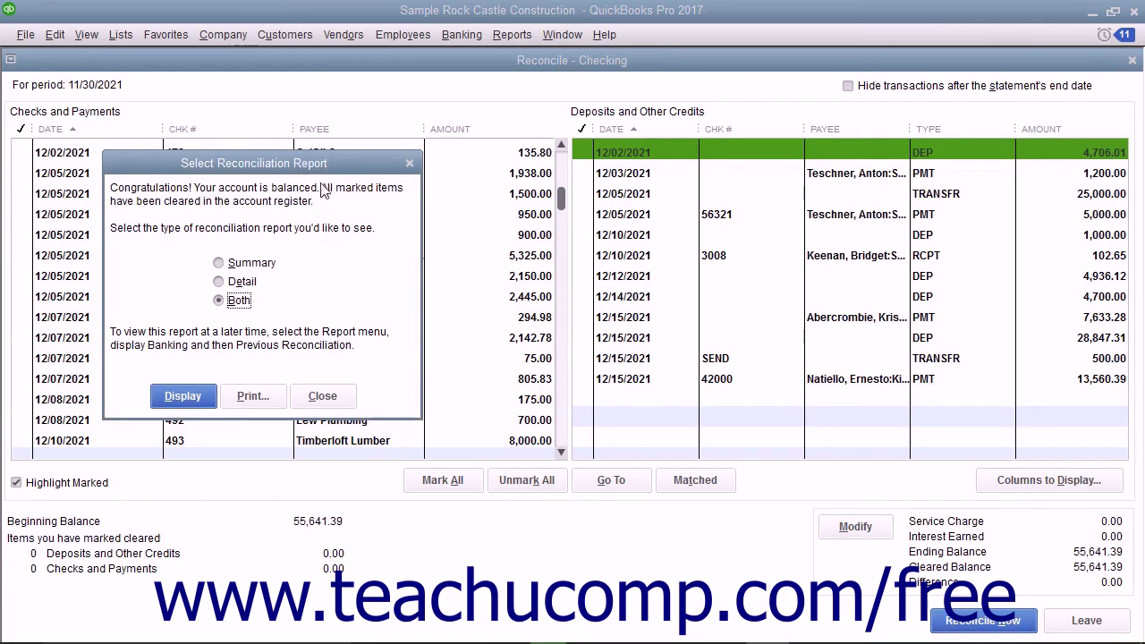
Display both the summary and detail reconciliation reports.
click(213, 403)
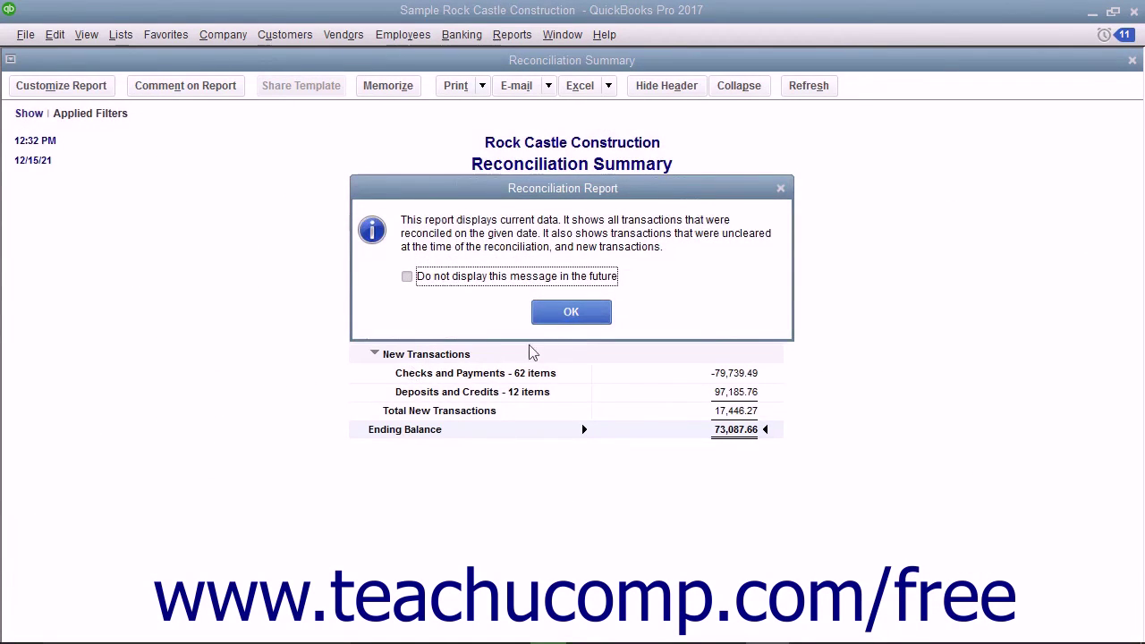